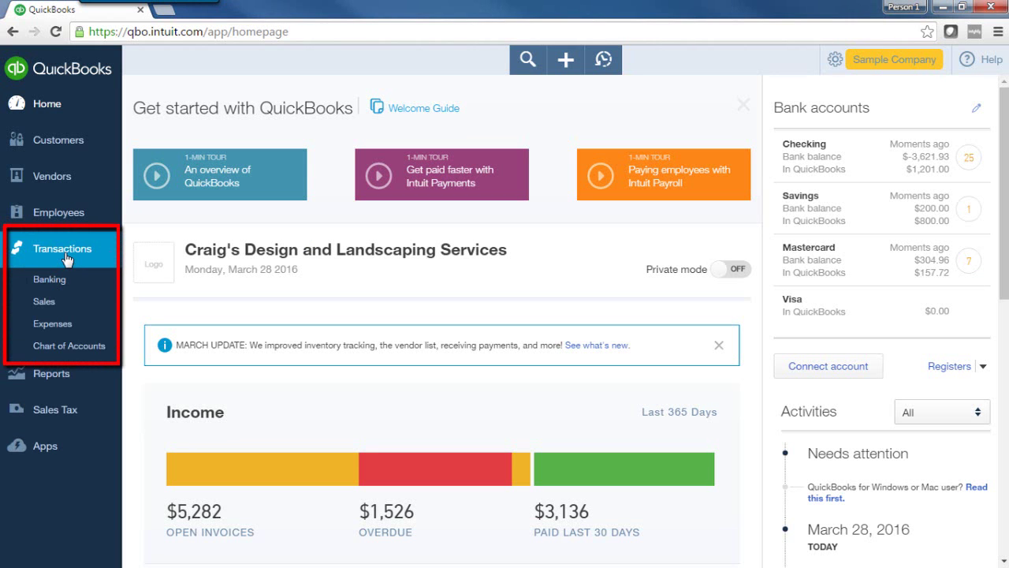
Open the Squeaky Kleen Car Wash expense and change its date to 03/11/2016 and account to Visa.
left_click(57, 325)
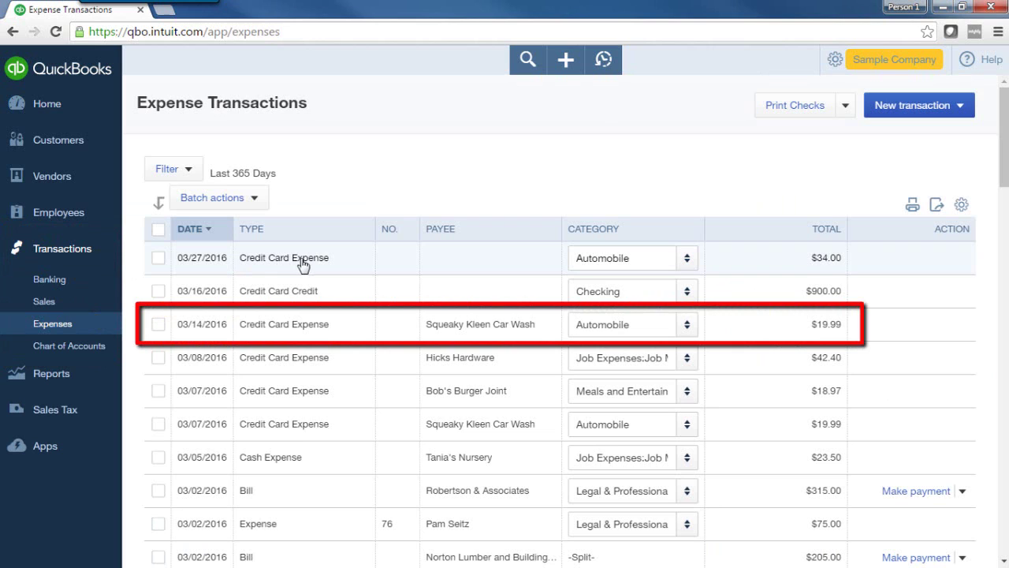
left_click(266, 334)
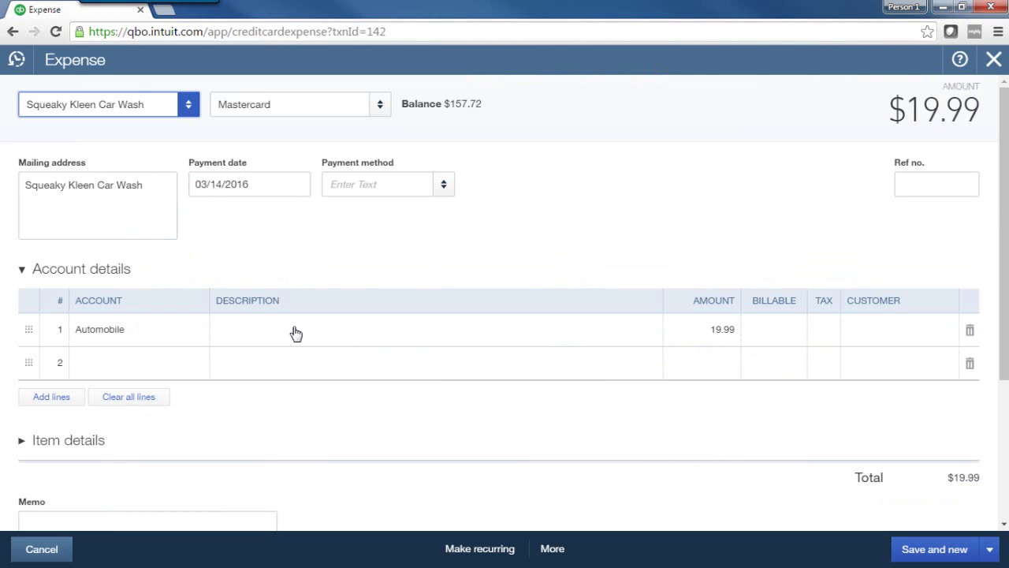
left_click(298, 186)
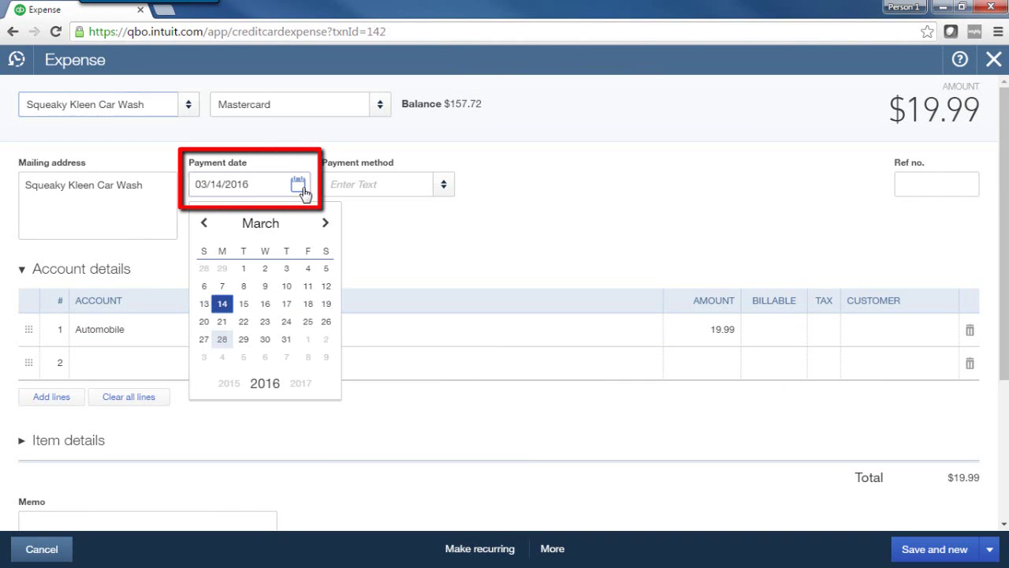
left_click(309, 289)
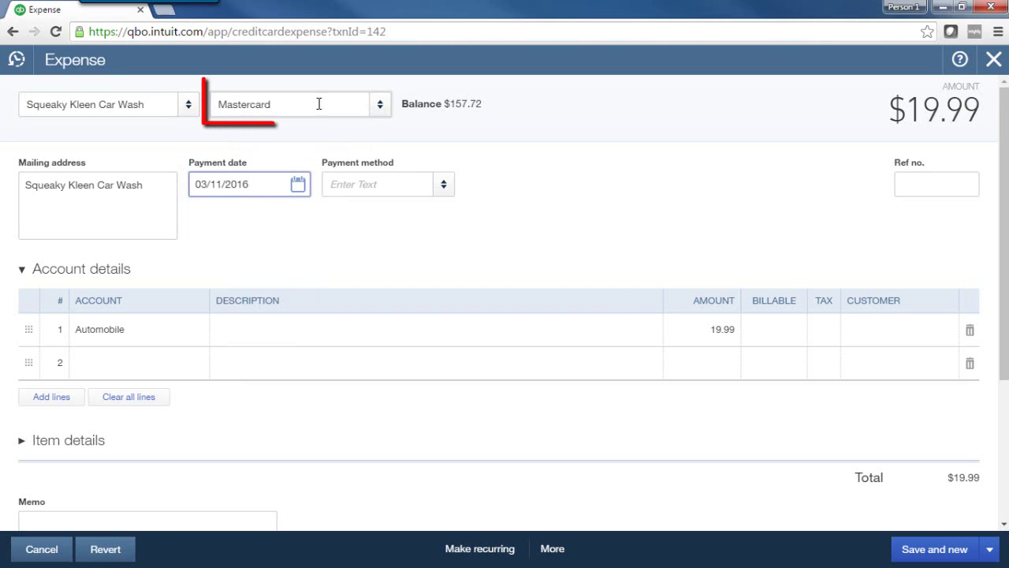
left_click(379, 105)
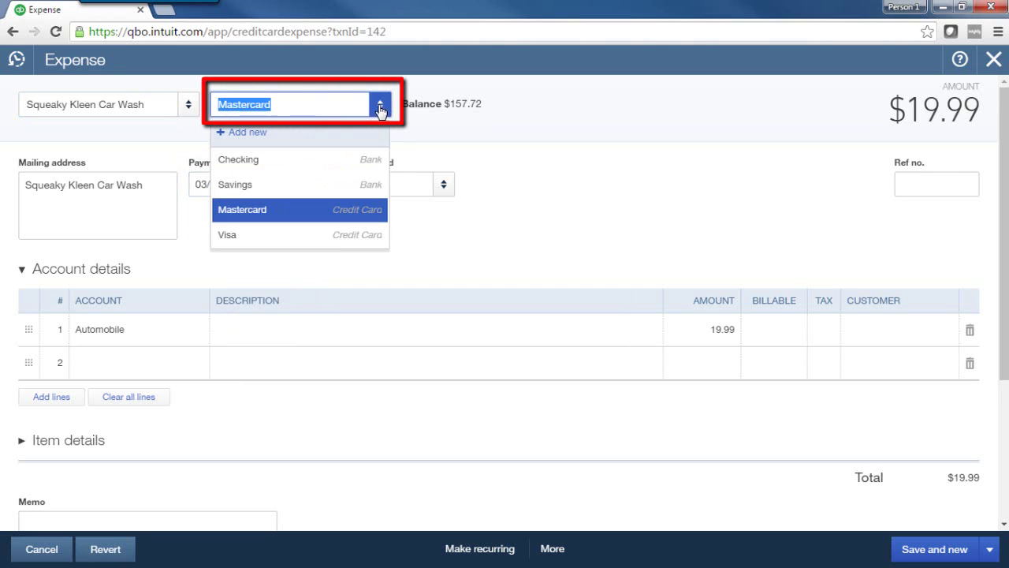
left_click(227, 245)
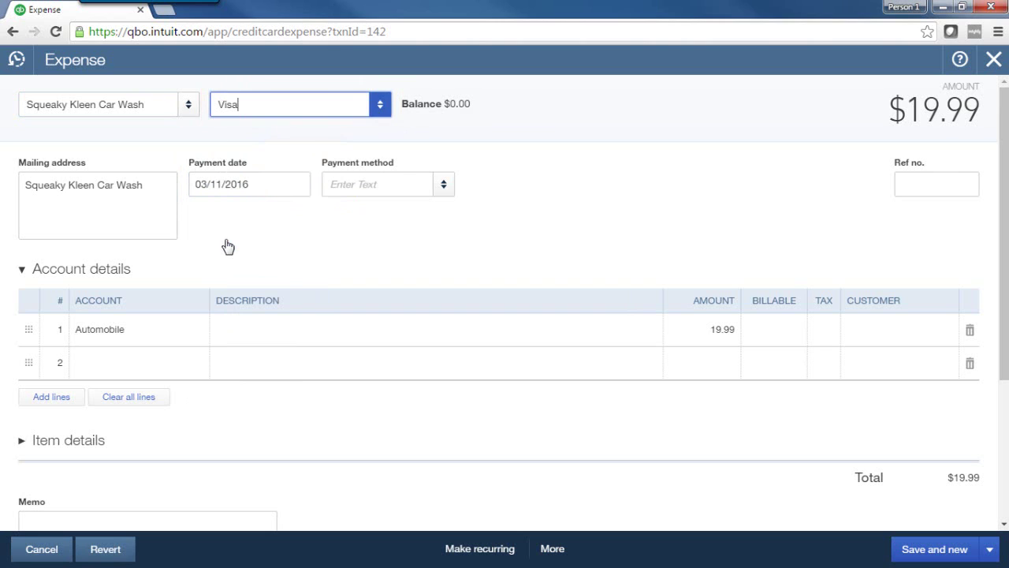
Change the $19.99 line's category to Automobile:Fuel and save the expense.
left_click(199, 336)
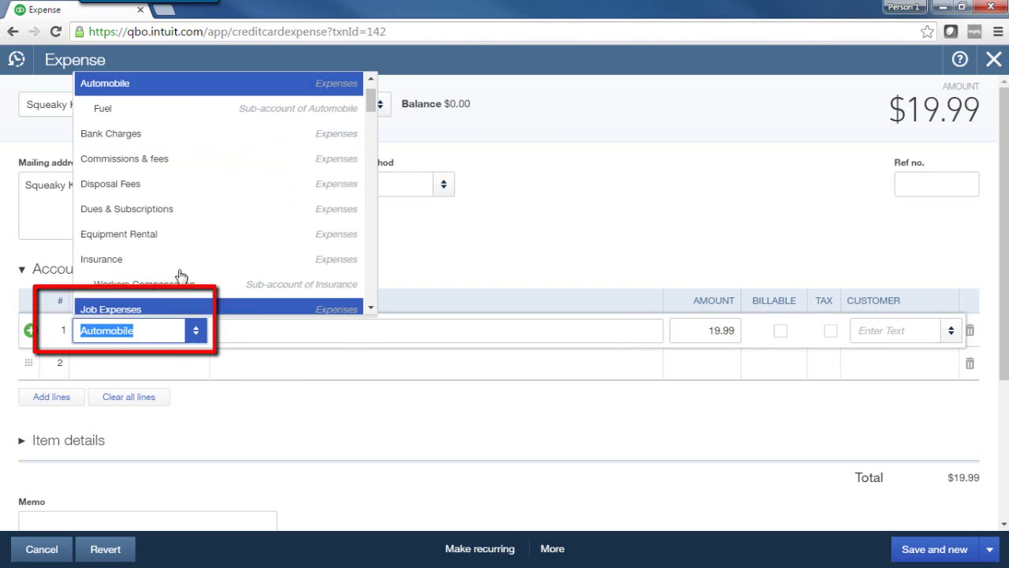
left_click(131, 116)
left_click_drag(686, 331, 737, 330)
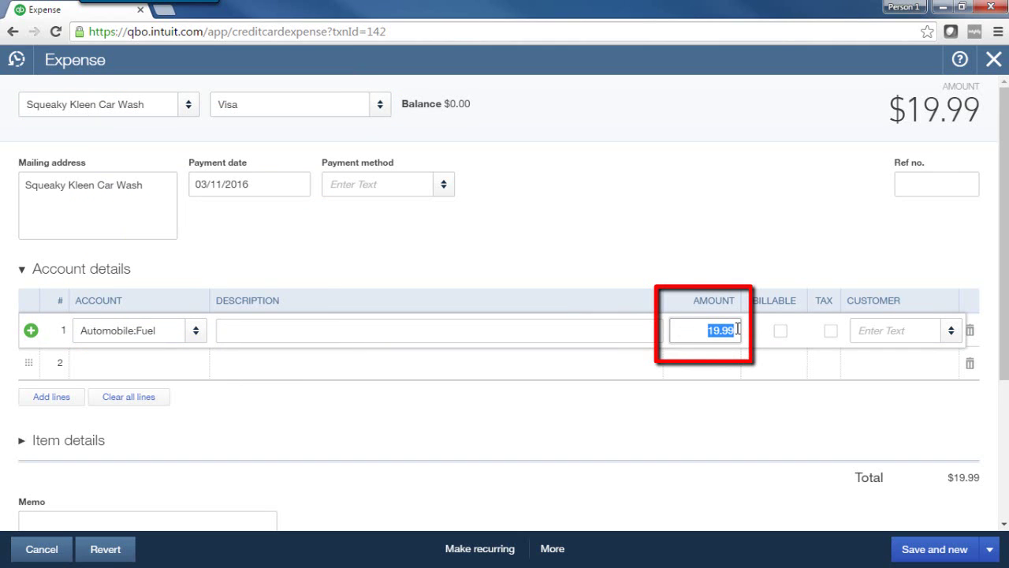
left_click(757, 419)
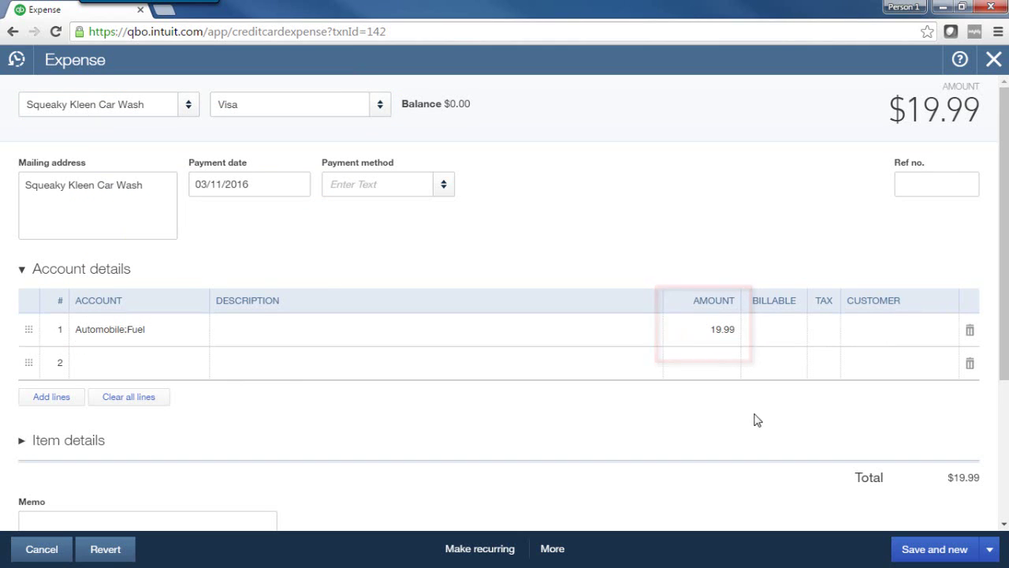
left_click(996, 557)
Reopen the 03/11/2016 Squeaky Kleen expense, void it and confirm so it totals $0.00.
left_click(905, 534)
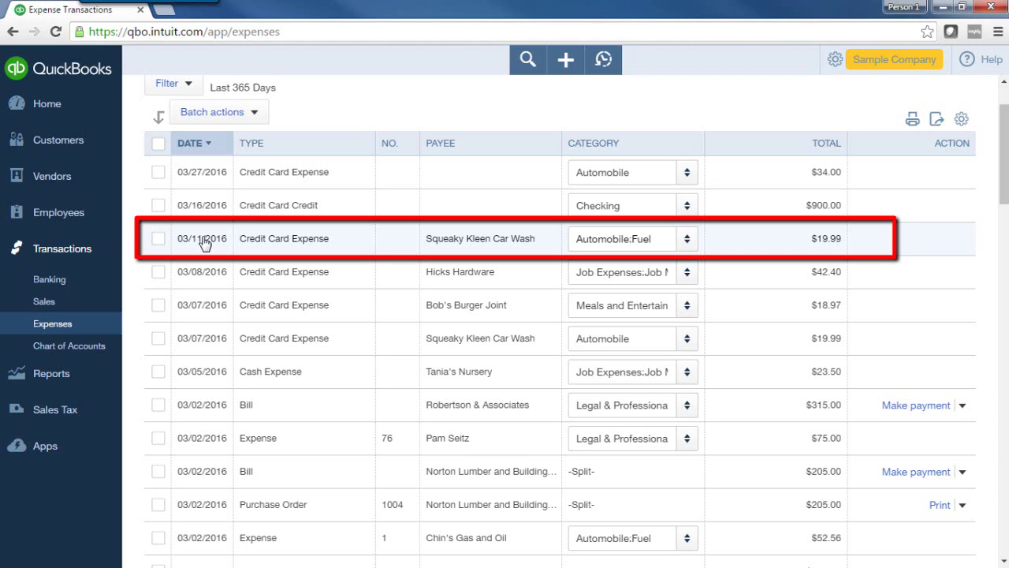
left_click(203, 243)
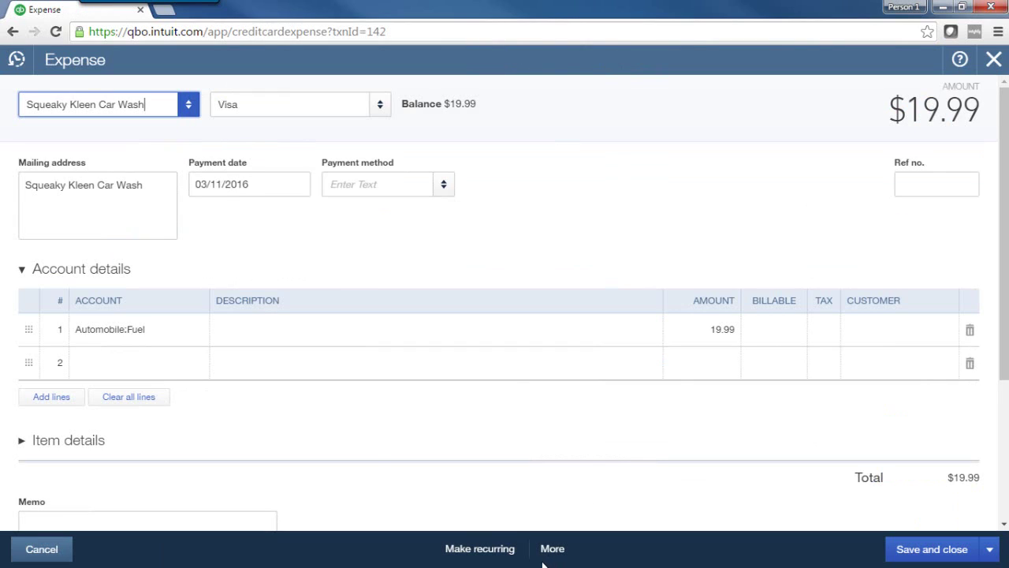
left_click(555, 555)
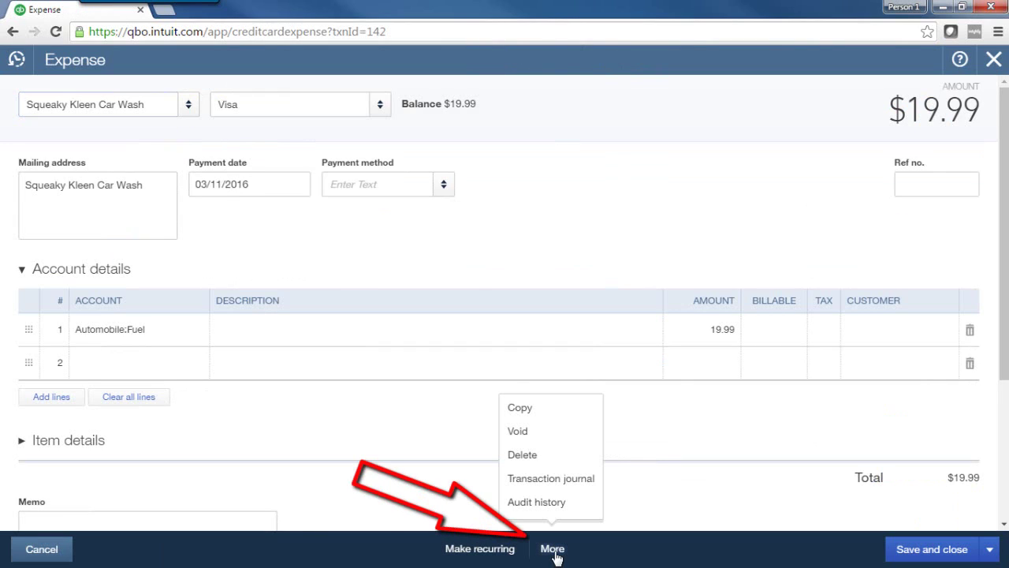
left_click(536, 430)
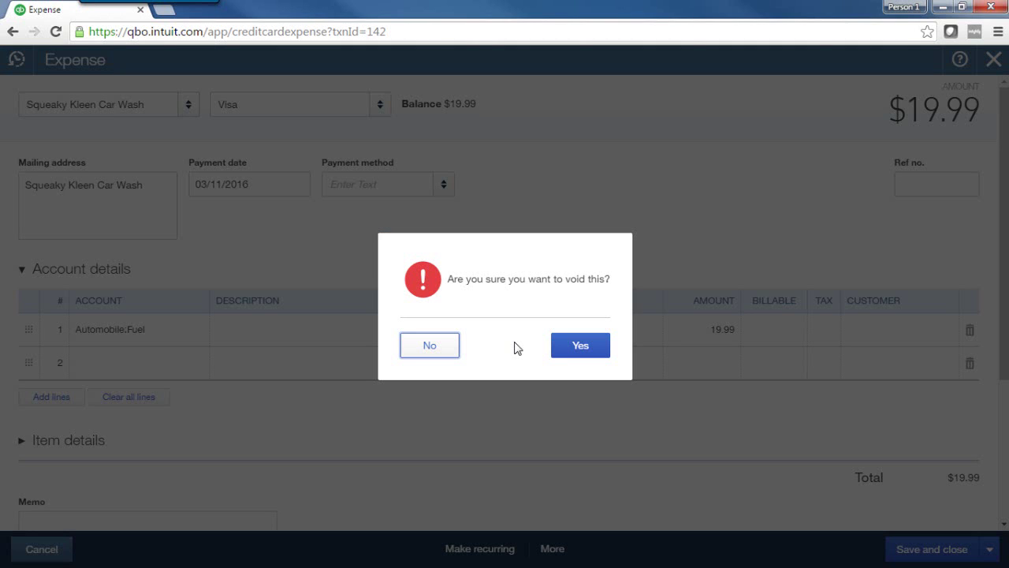
left_click(589, 347)
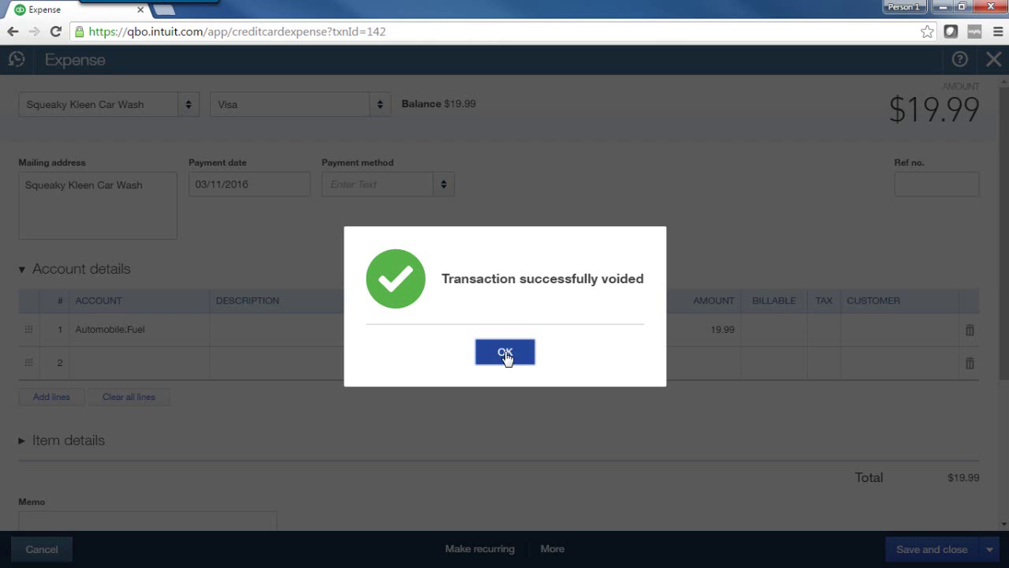
left_click(506, 354)
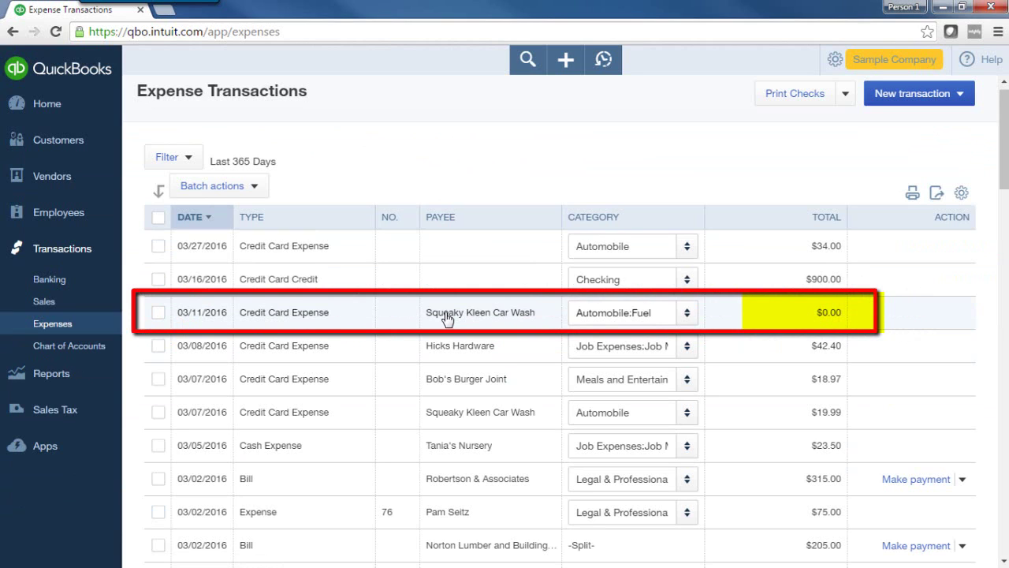
Open the 03/08/2016 Hicks Hardware $42.40 expense from the Expense Transactions list.
left_click(331, 318)
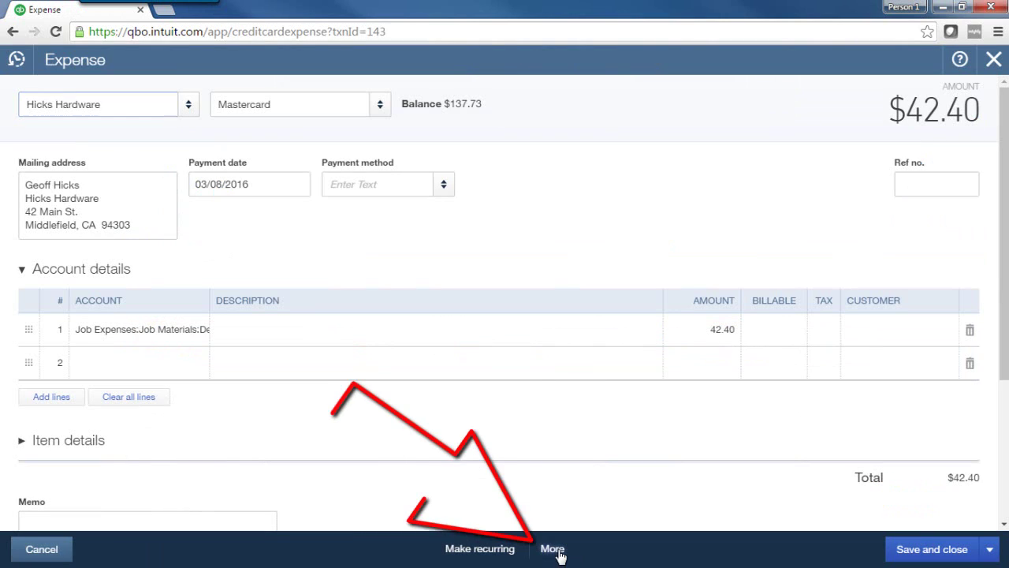
Delete the $42.40 Hicks Hardware expense and confirm the deletion.
left_click(555, 550)
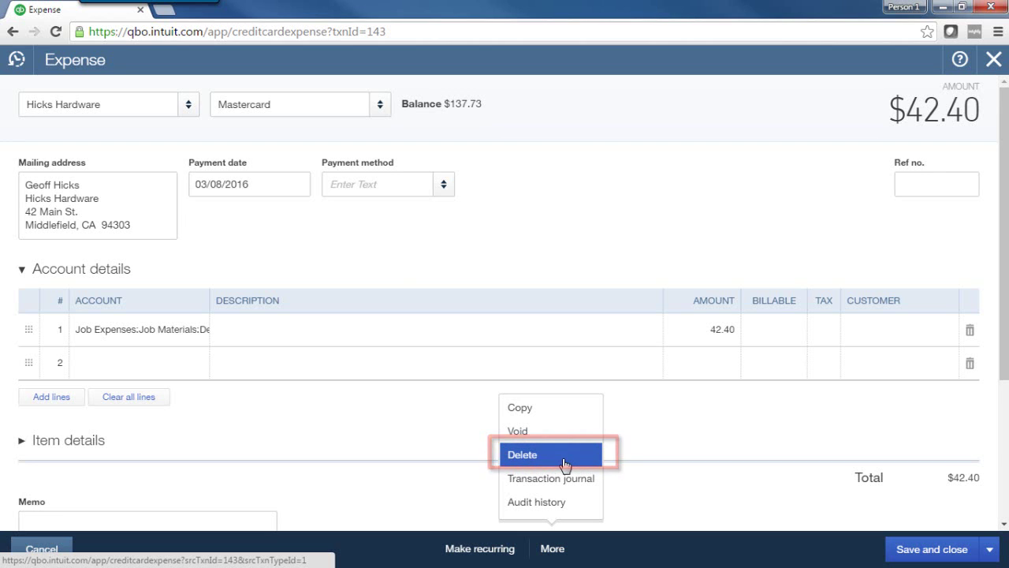
left_click(565, 460)
left_click(593, 357)
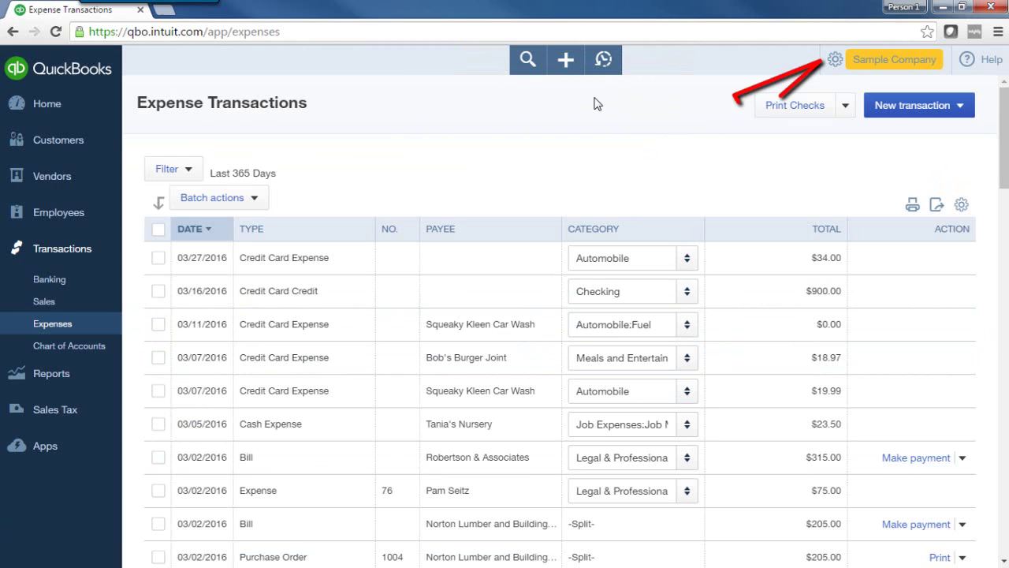
Open the Audit Log from the settings menu and scroll to the voided expense entry.
left_click(834, 62)
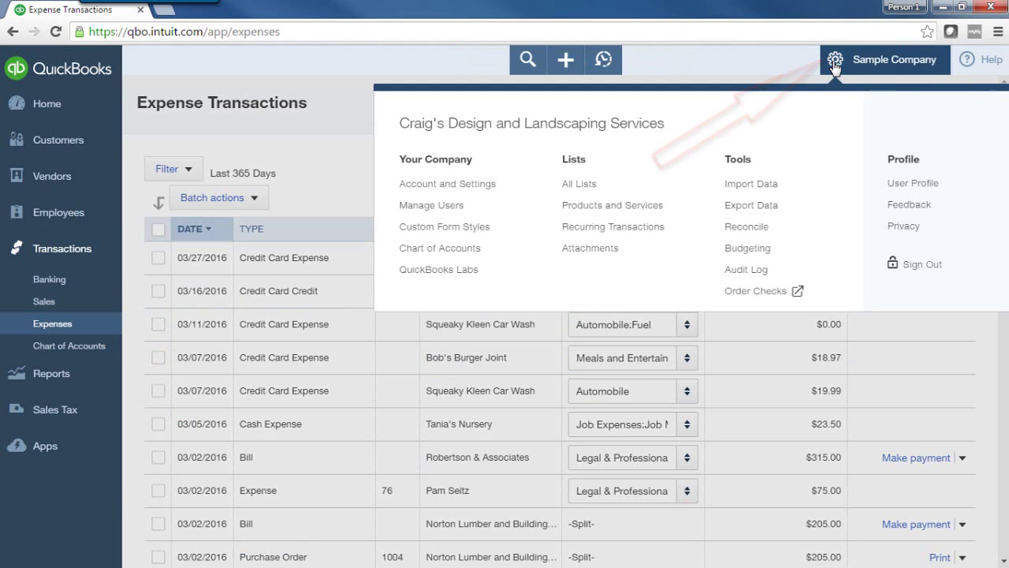
left_click(727, 276)
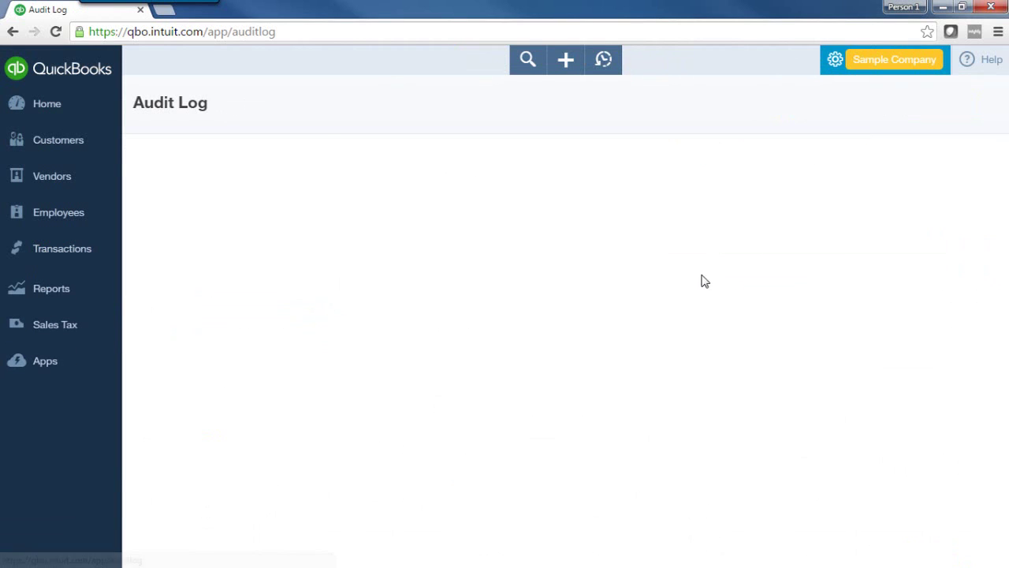
scroll(1007, 135, "down", 12)
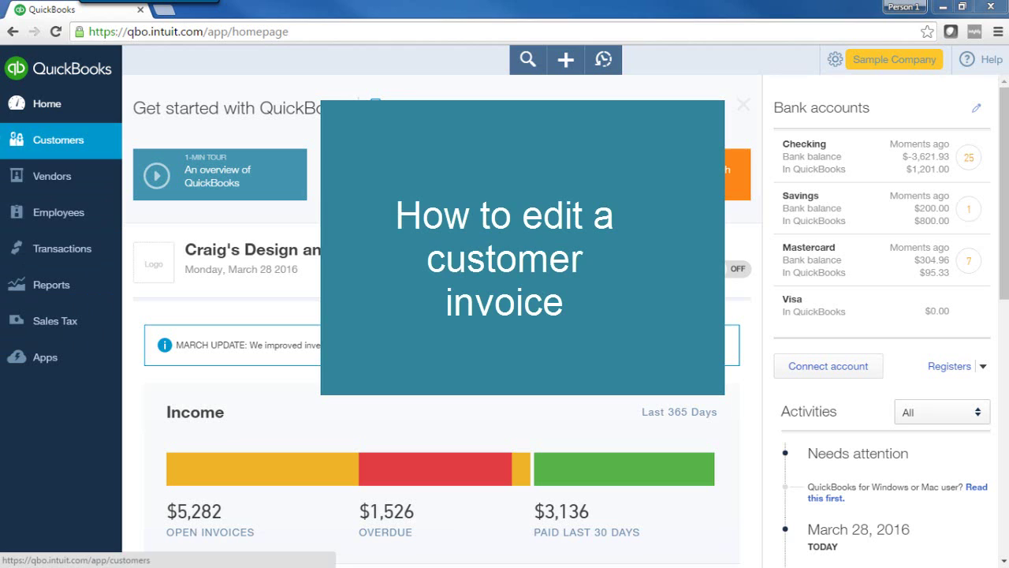
Open invoice 1035 from the sales transactions list.
left_click(61, 248)
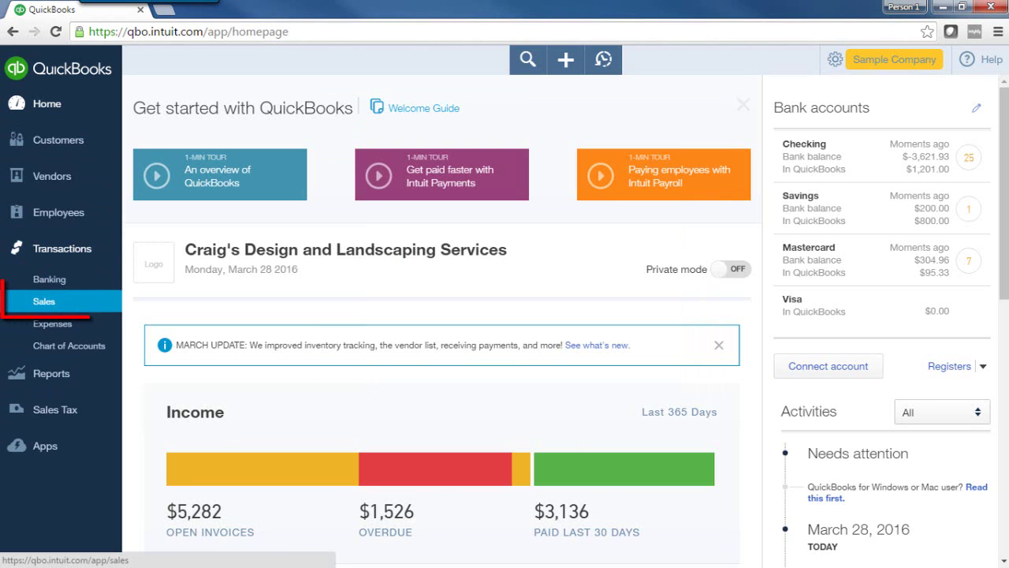
left_click(45, 301)
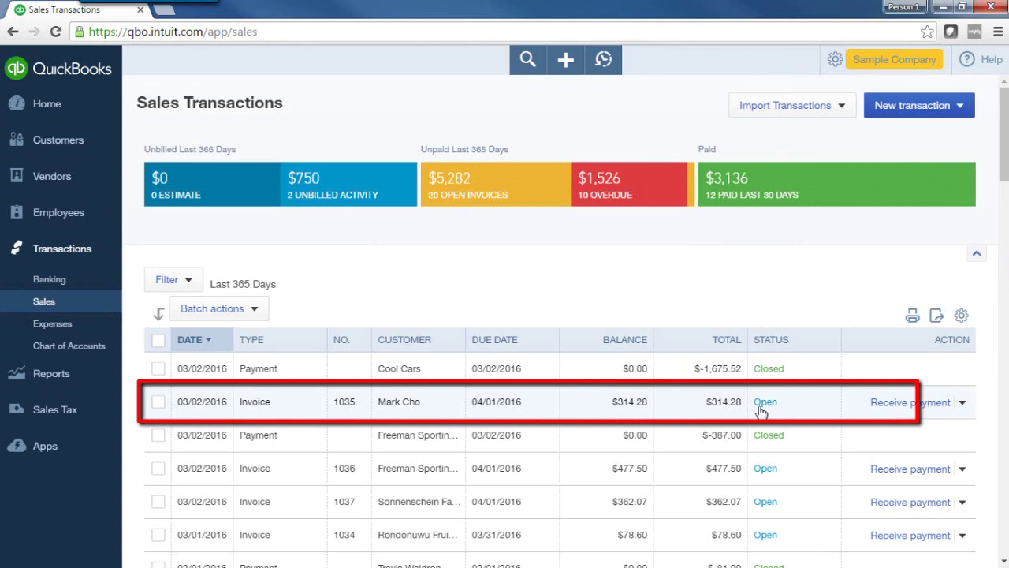
left_click(712, 406)
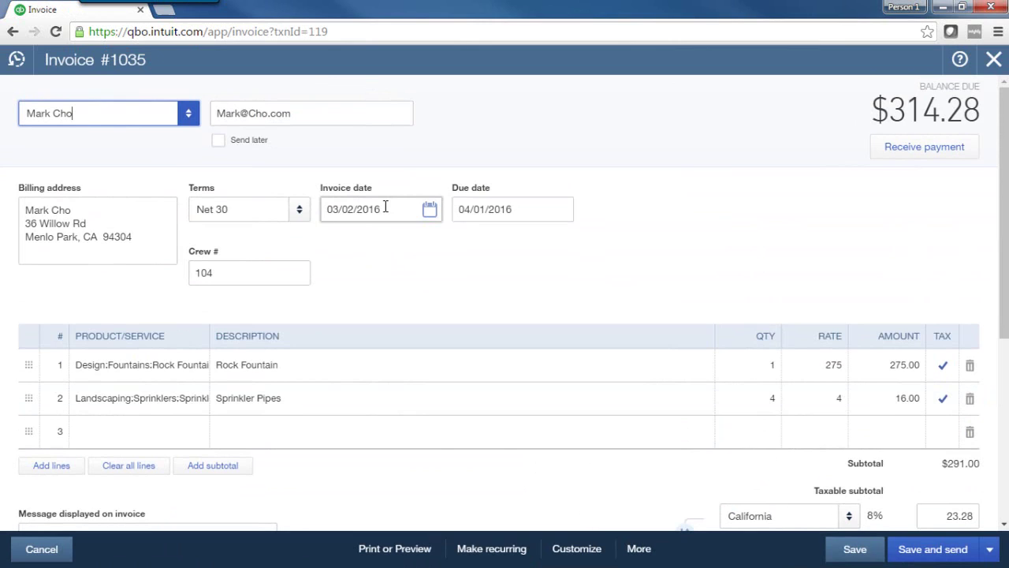
Change invoice line 1 to product Rocks with quantity 100 at rate 10.
left_click(173, 372)
left_click(195, 366)
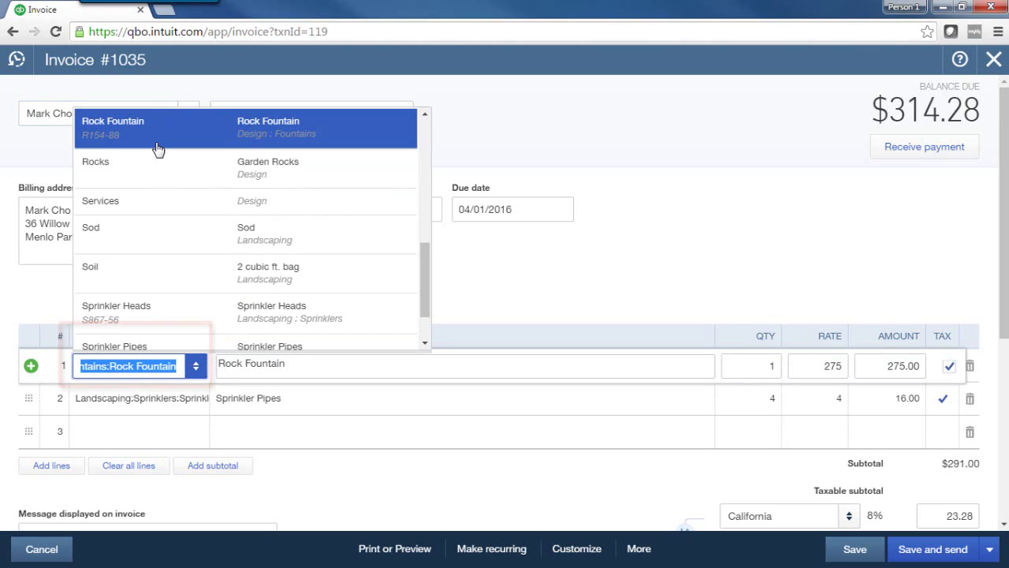
left_click(158, 173)
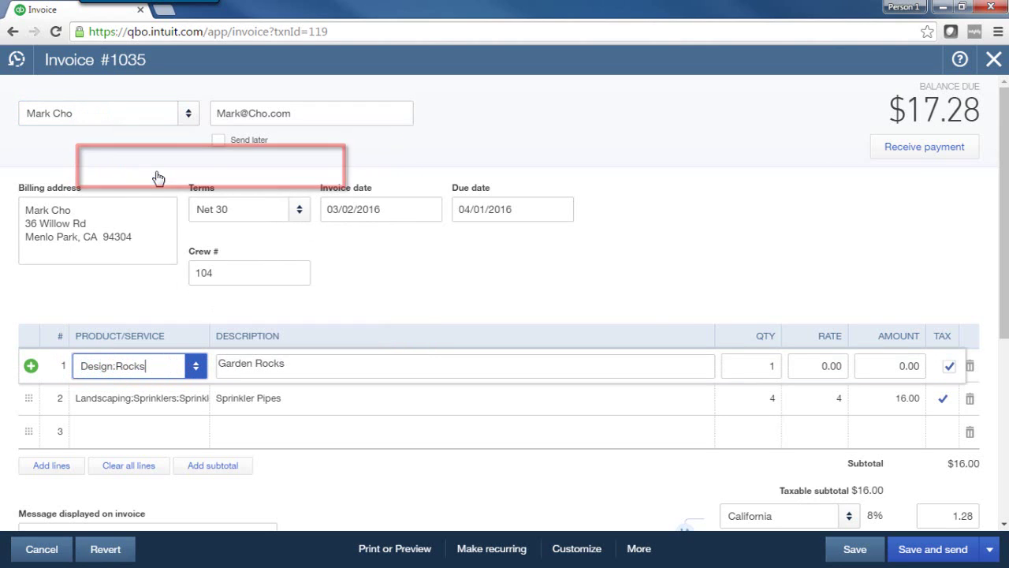
left_click(763, 365)
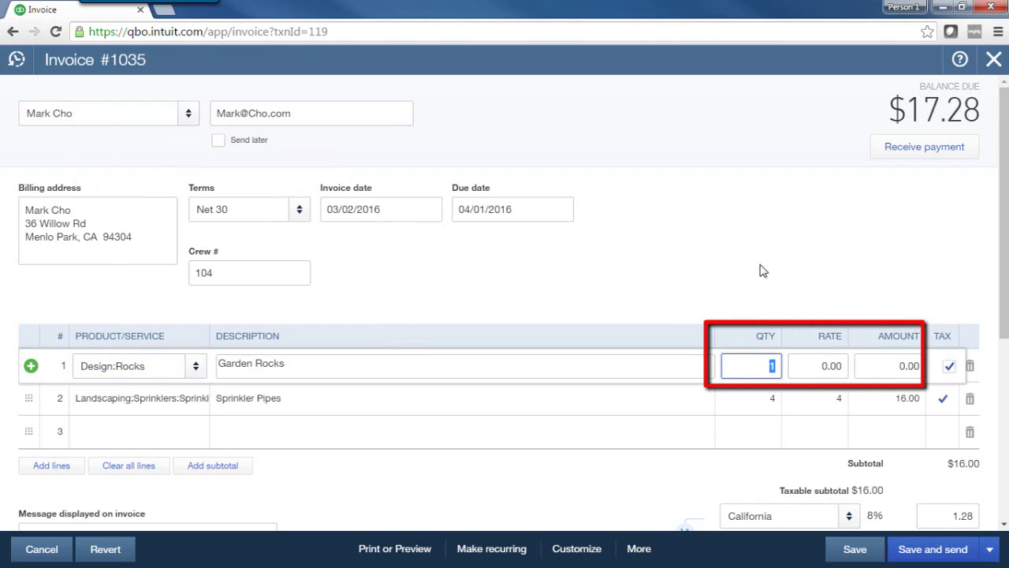
type("100")
key("Tab")
type("10")
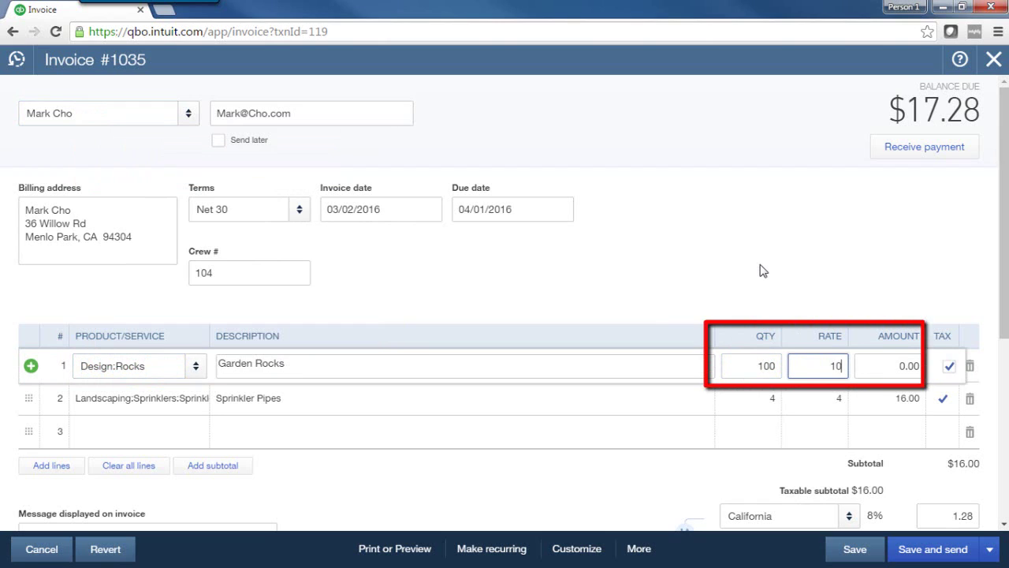
key("Tab")
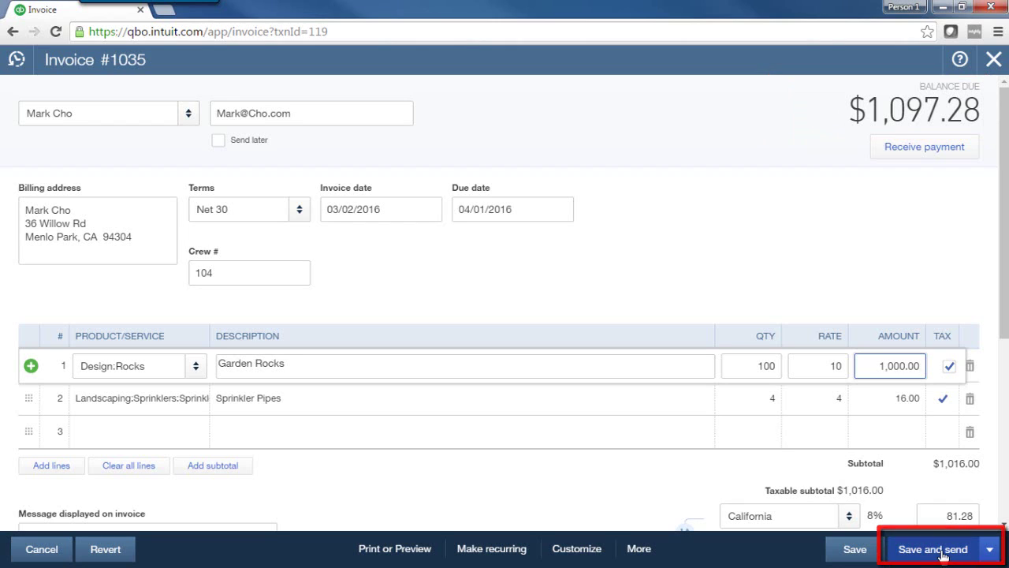
Save and close invoice #1035 using the Save and close option.
left_click(751, 556)
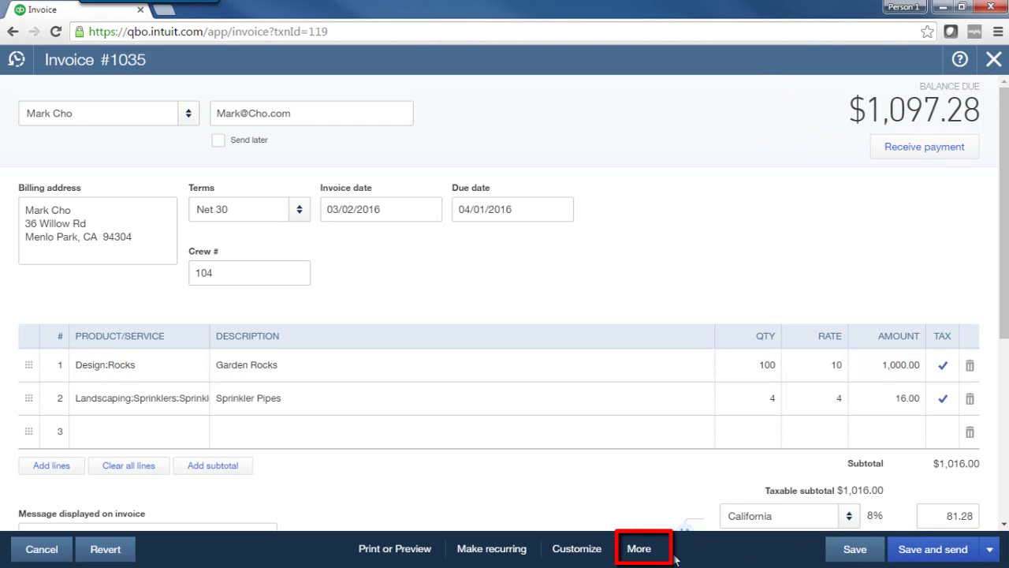
left_click(635, 554)
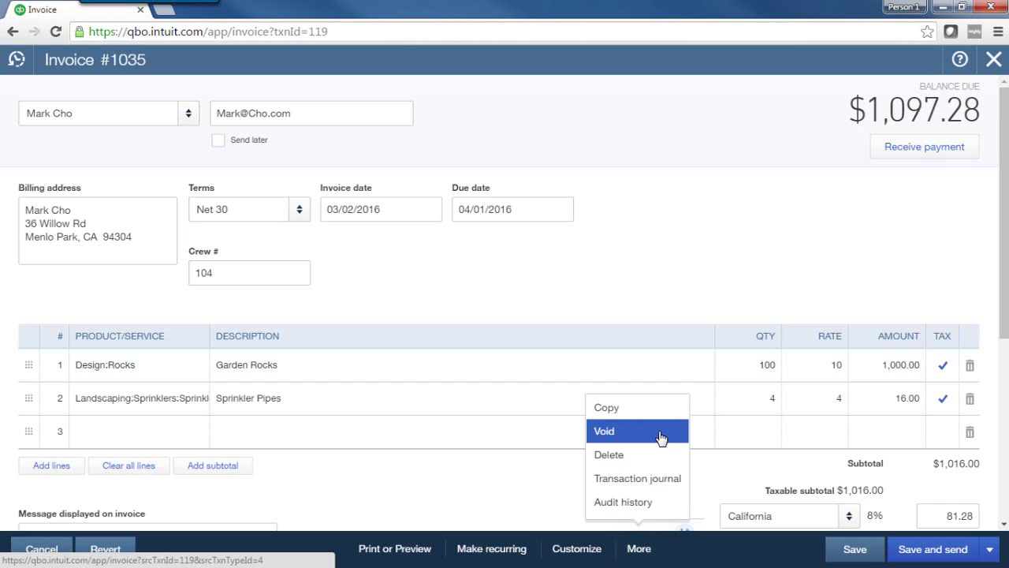
left_click(984, 550)
left_click(913, 522)
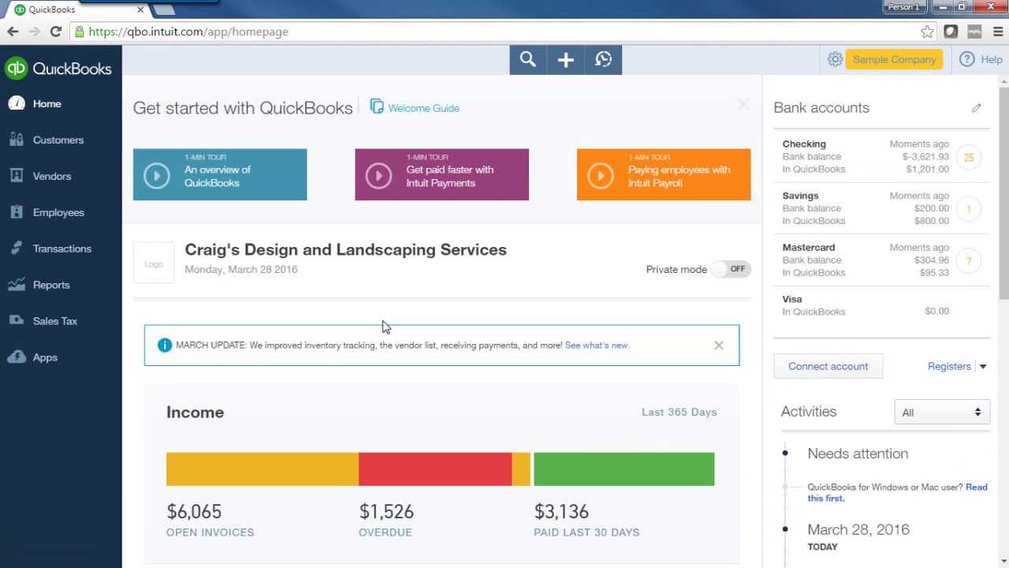